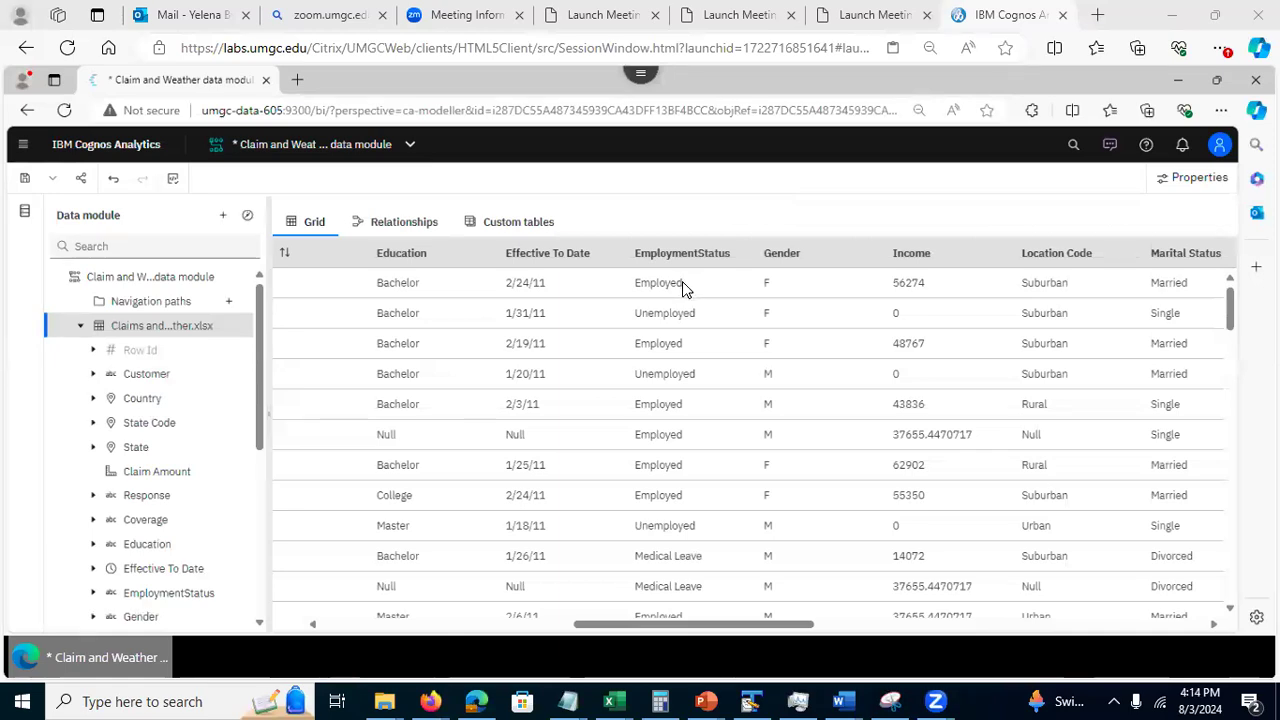
Start a new filter on the Claims and Weather table using the expression editor
{"action": "left_click", "coordinate": [236, 328]}
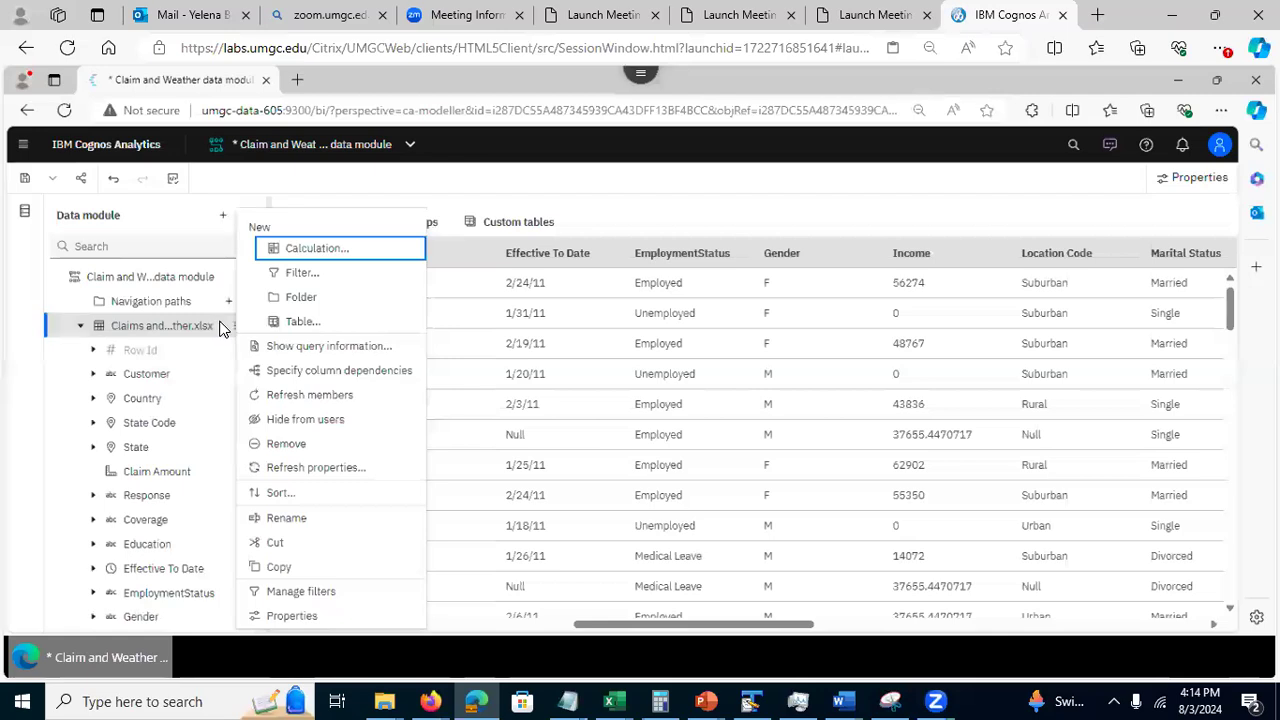
{"action": "left_click", "coordinate": [298, 594]}
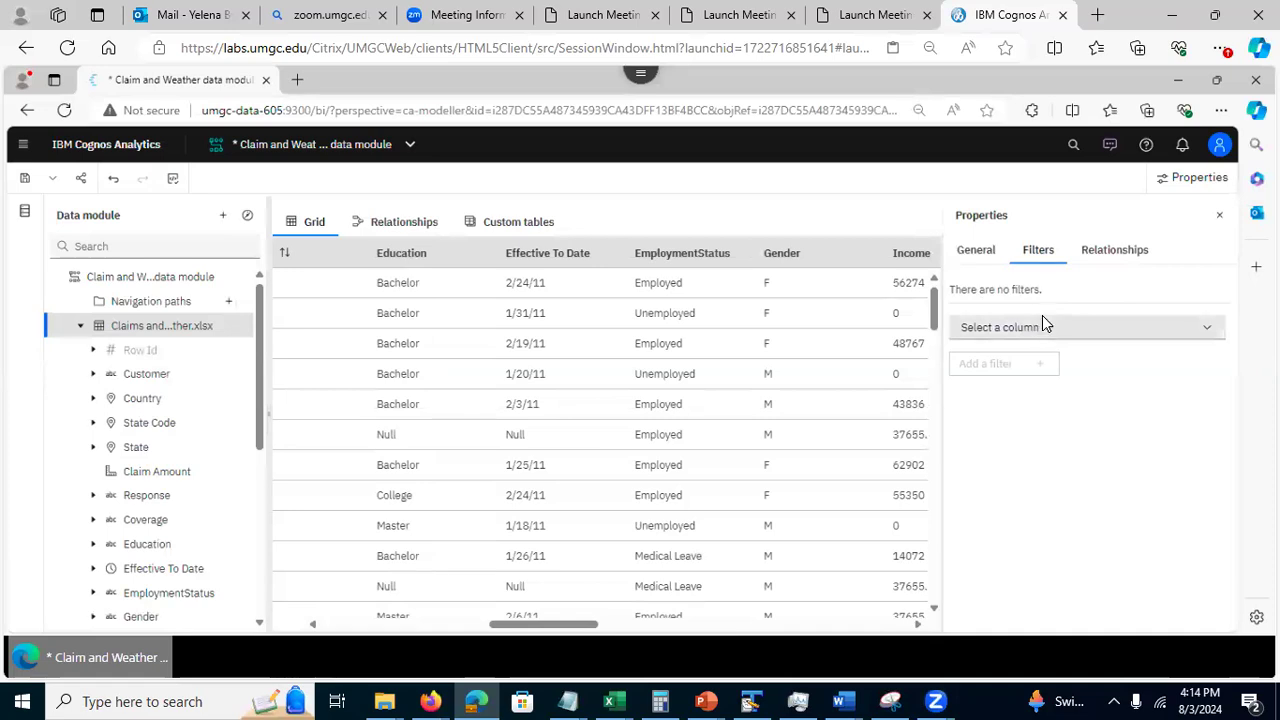
{"action": "left_click", "coordinate": [1210, 335]}
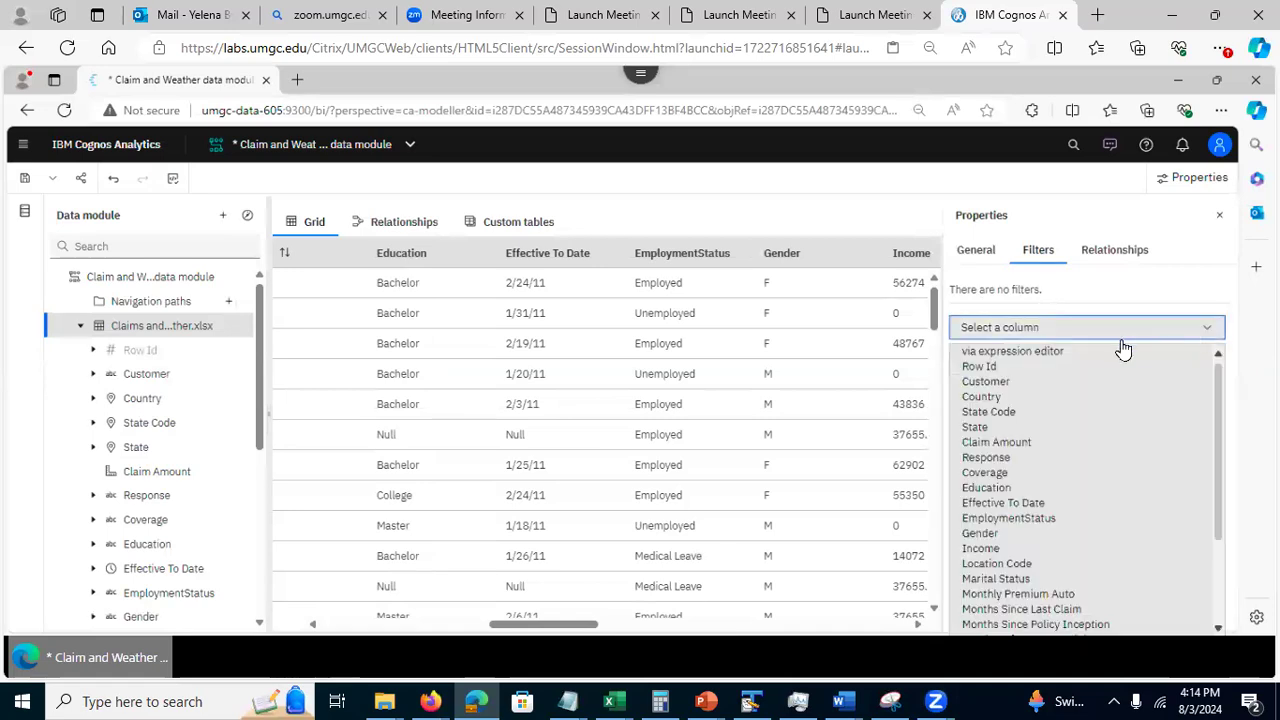
{"action": "left_click", "coordinate": [1068, 350]}
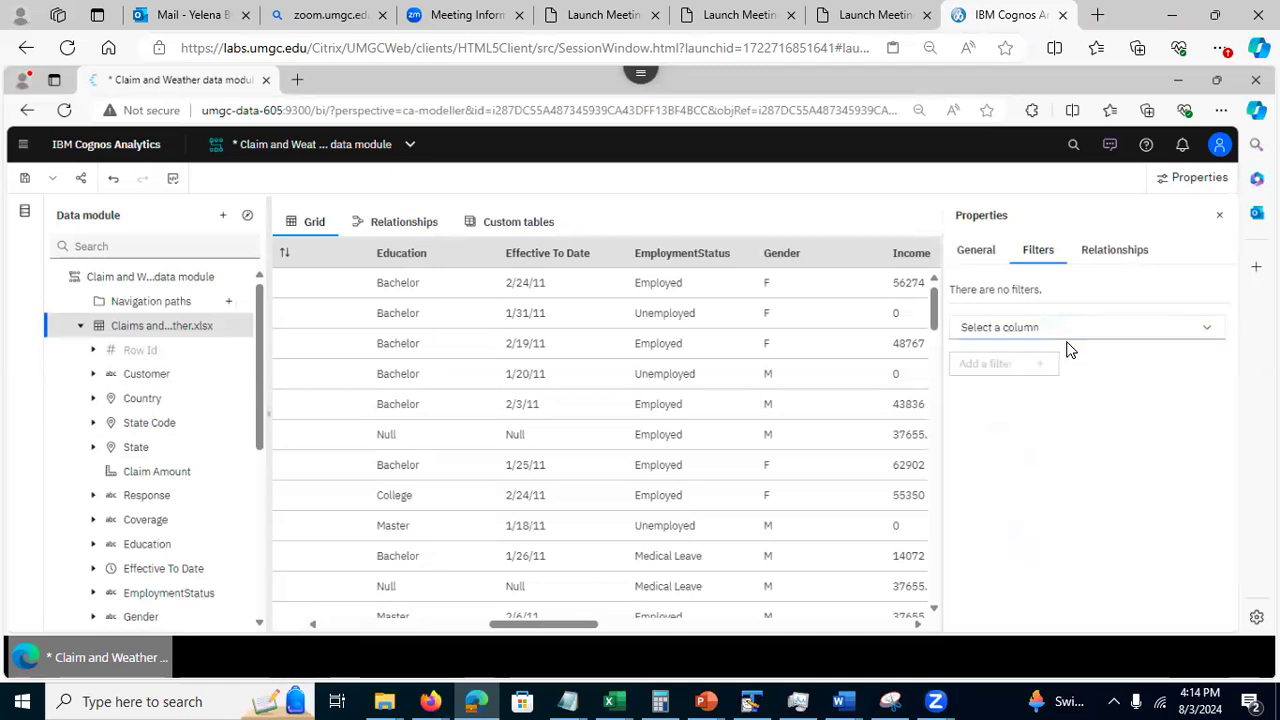
{"action": "left_click", "coordinate": [1204, 331]}
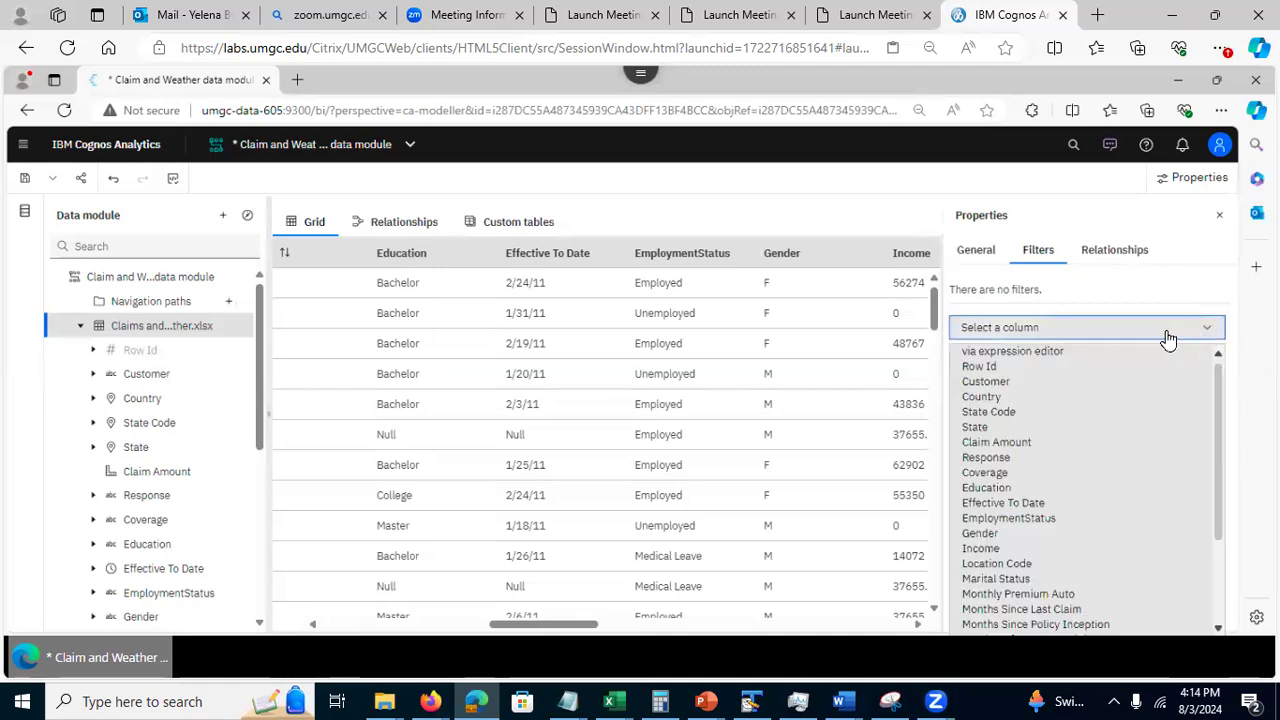
{"action": "left_click", "coordinate": [1038, 353]}
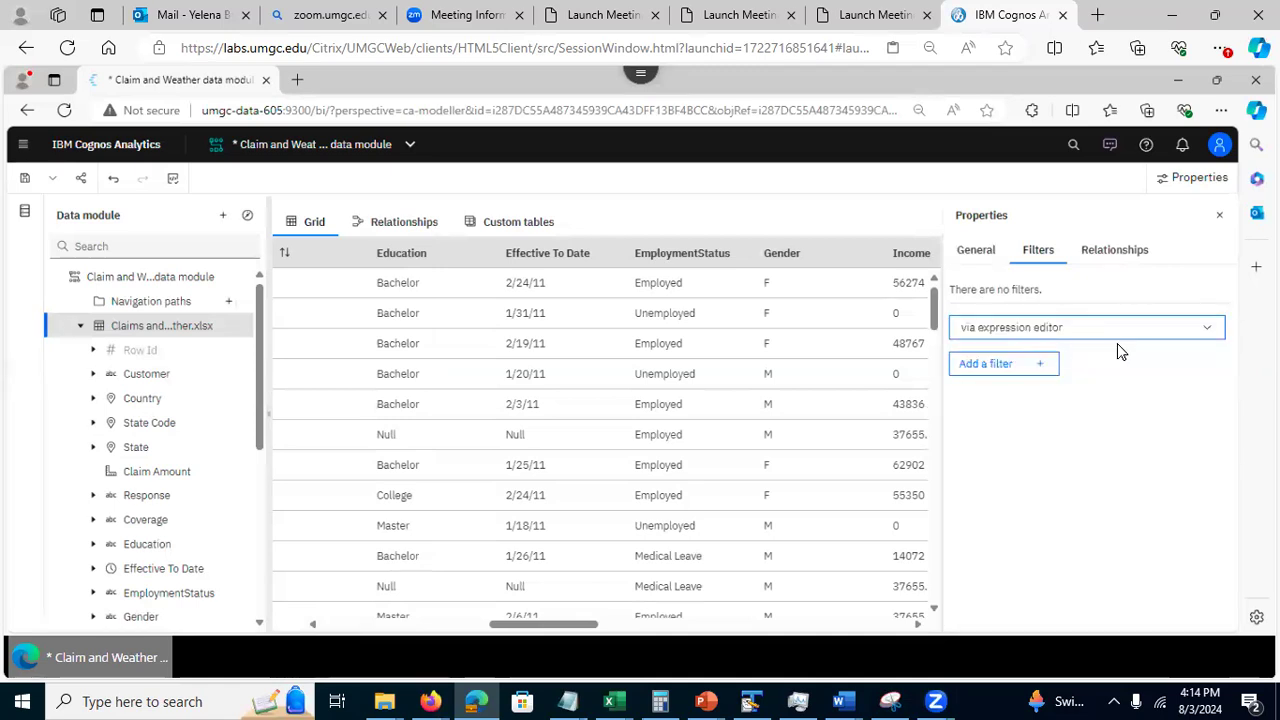
{"action": "left_click", "coordinate": [1000, 366]}
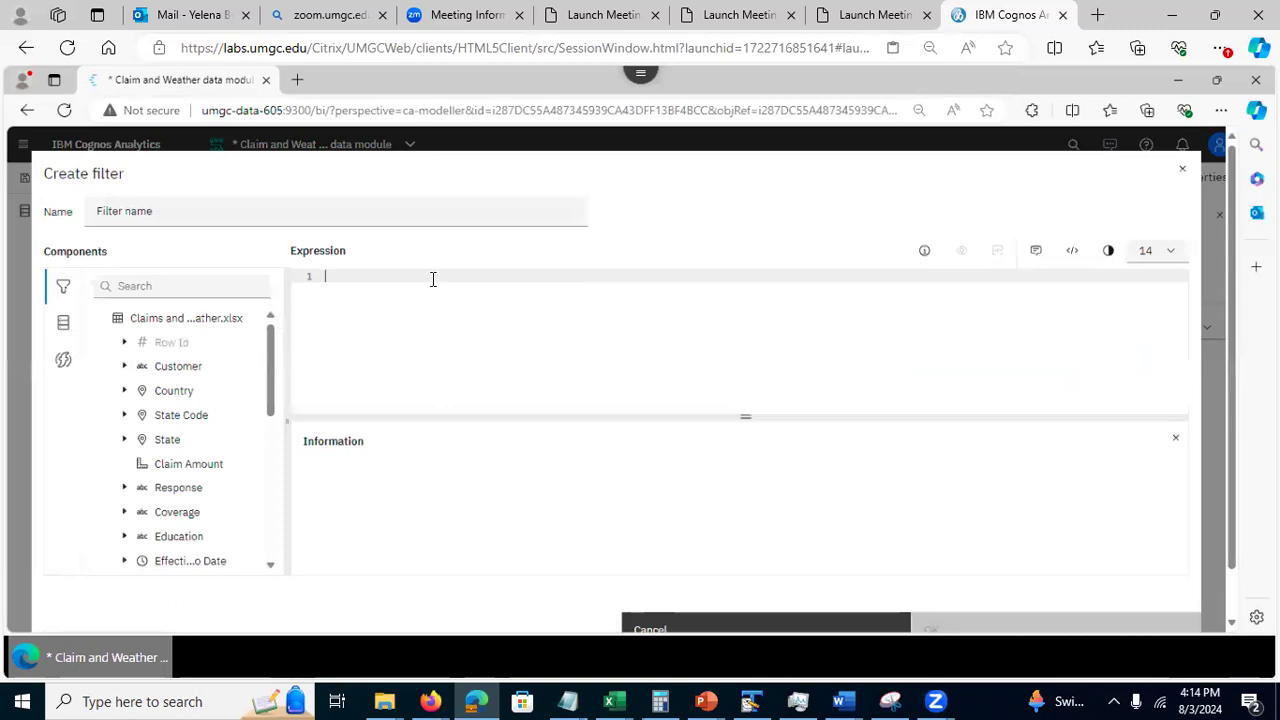
Name the filter "Employment status is employed"
{"action": "left_click", "coordinate": [178, 210]}
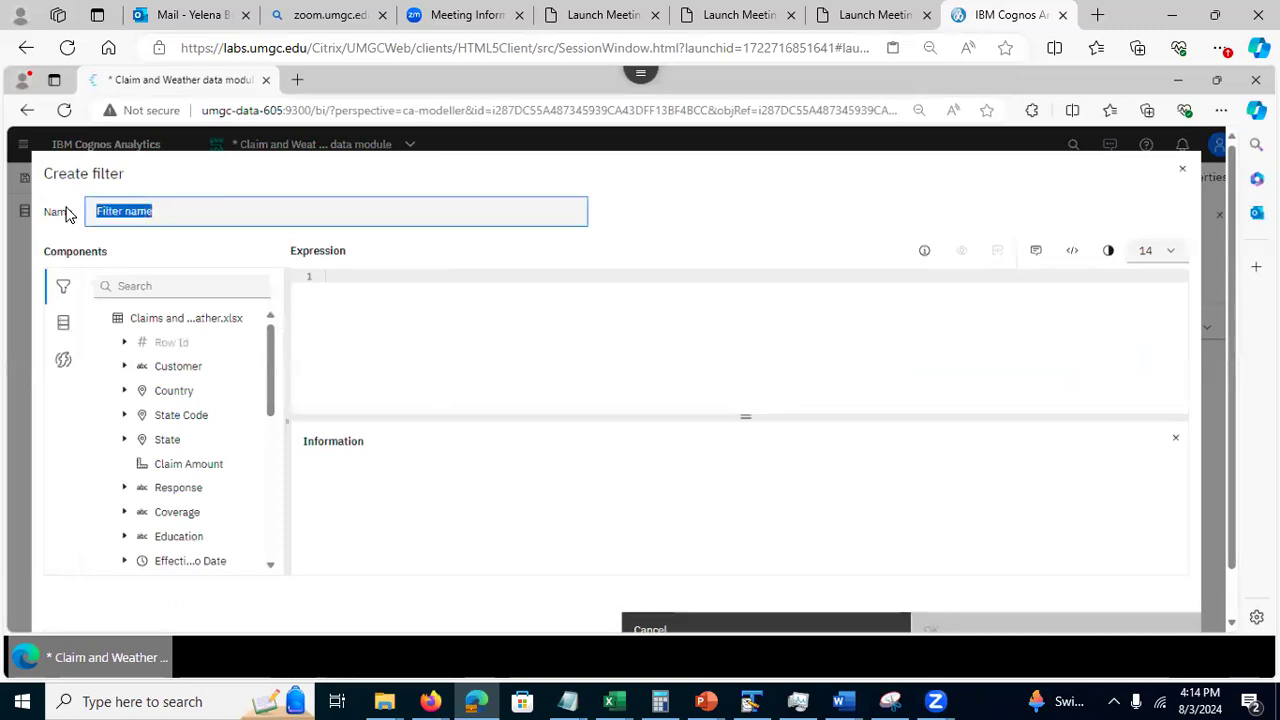
{"action": "type", "text": "E"}
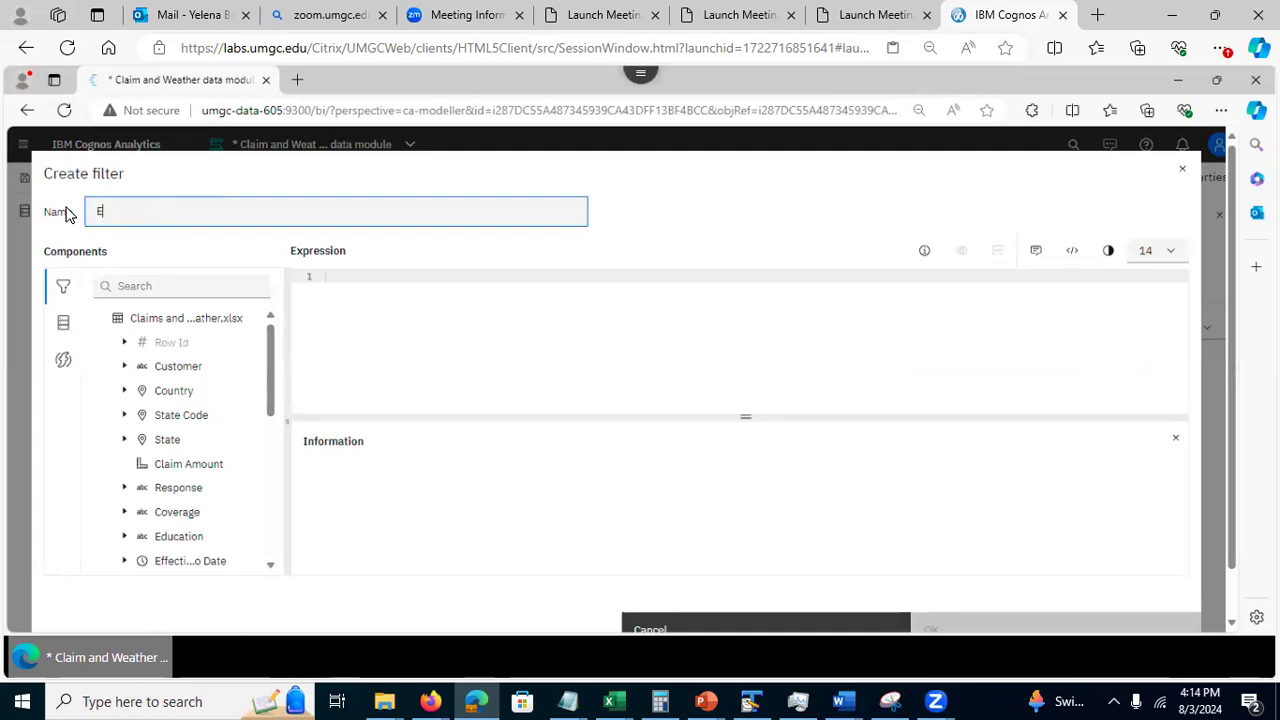
{"action": "type", "text": "mployment status is employed"}
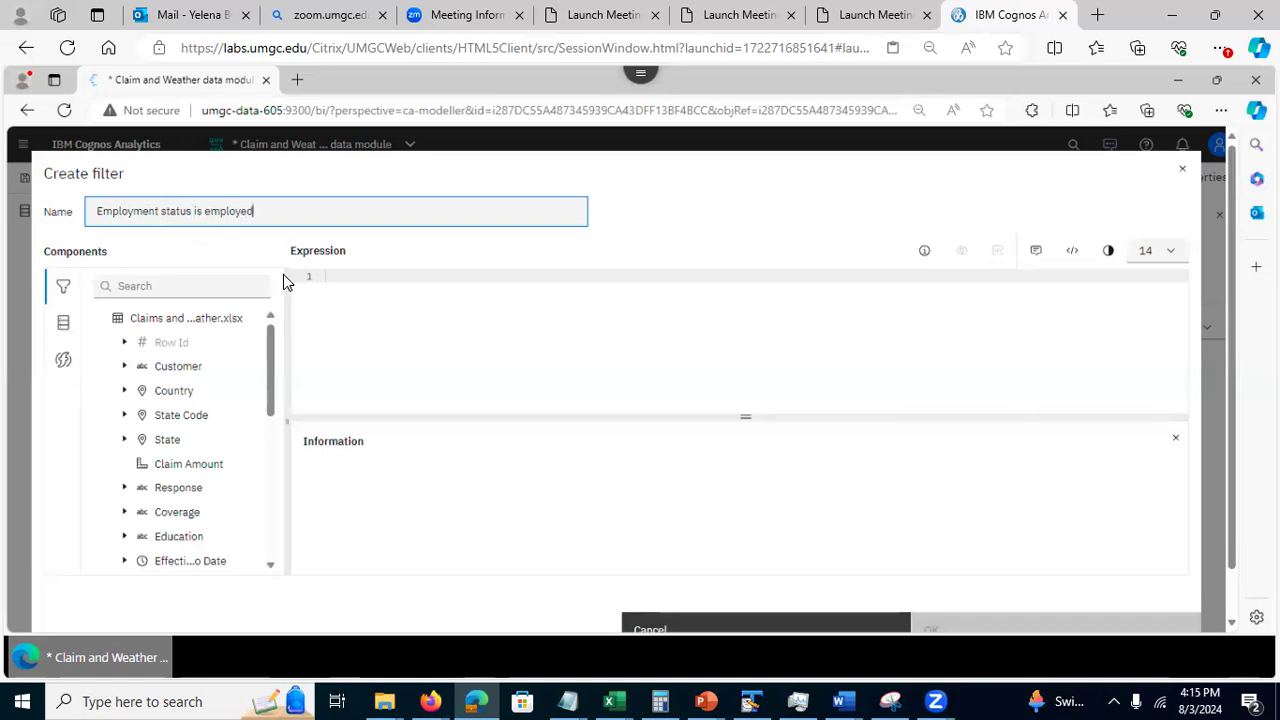
Begin the filter expression with the EmploymentStatus column followed by an equals sign
{"action": "left_click", "coordinate": [340, 274]}
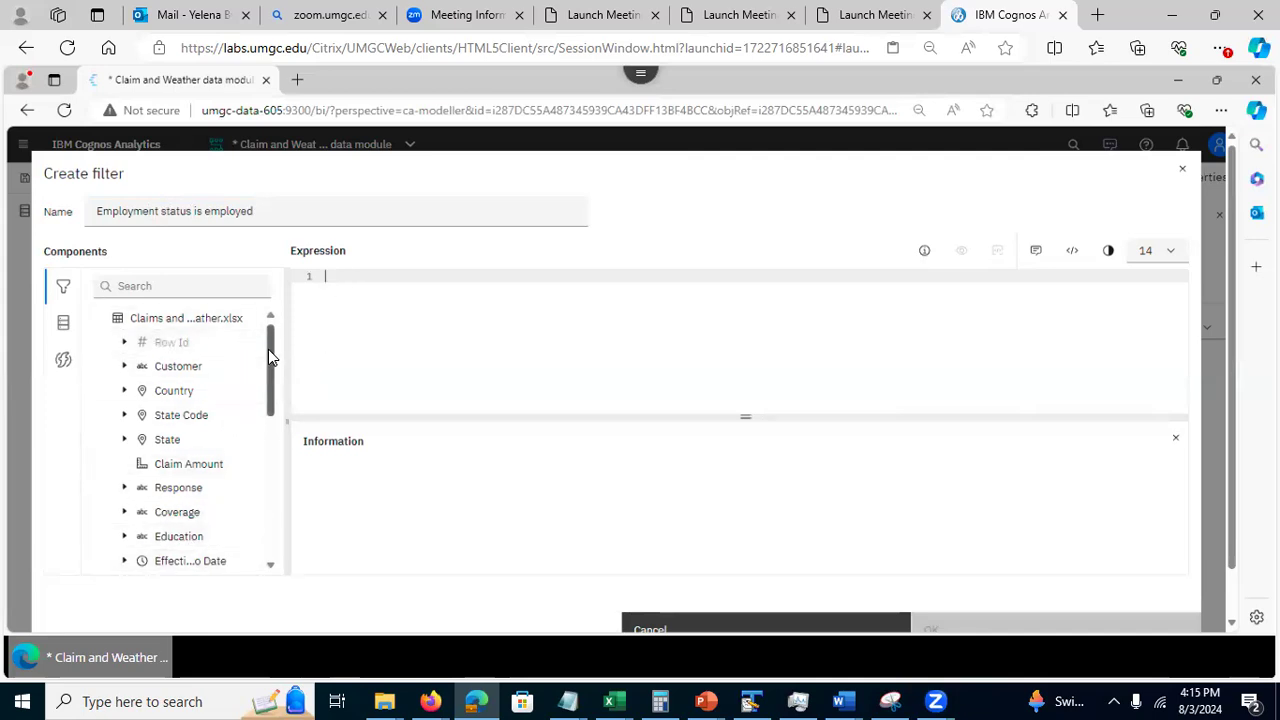
{"action": "scroll", "coordinate": [257, 364], "scroll_direction": "down", "scroll_amount": 2}
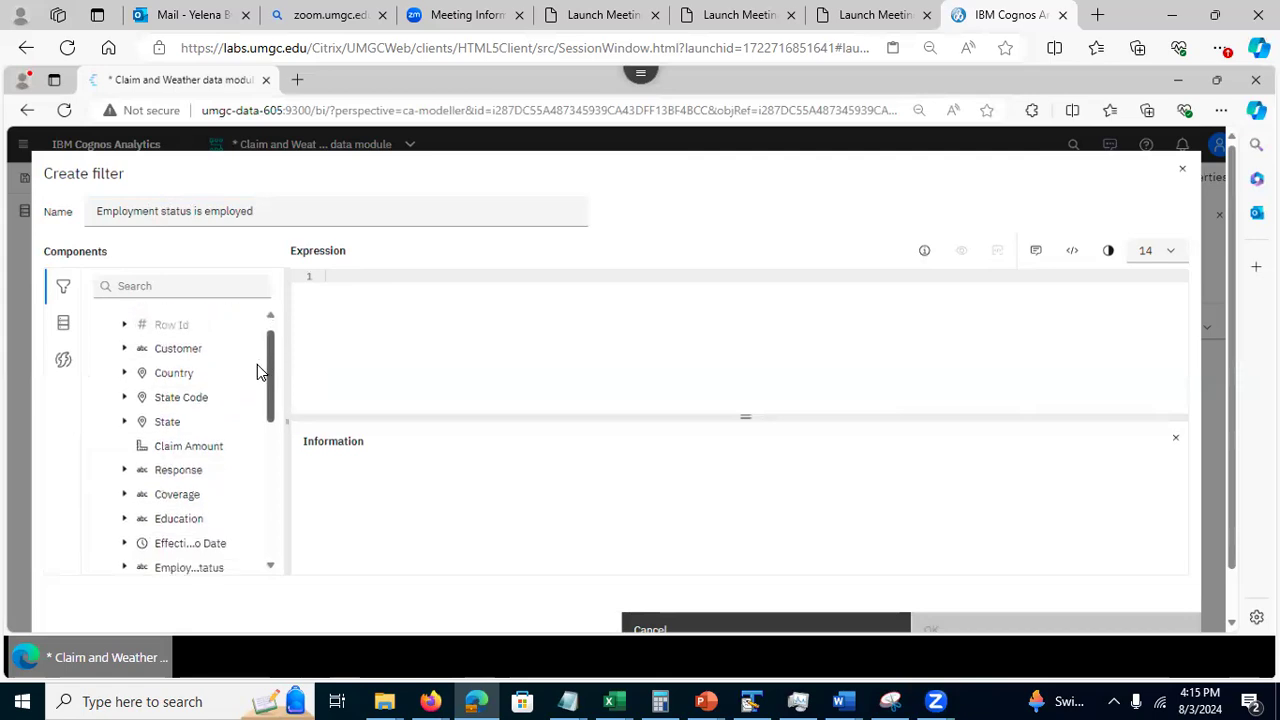
{"action": "scroll", "coordinate": [257, 391], "scroll_direction": "down", "scroll_amount": 2}
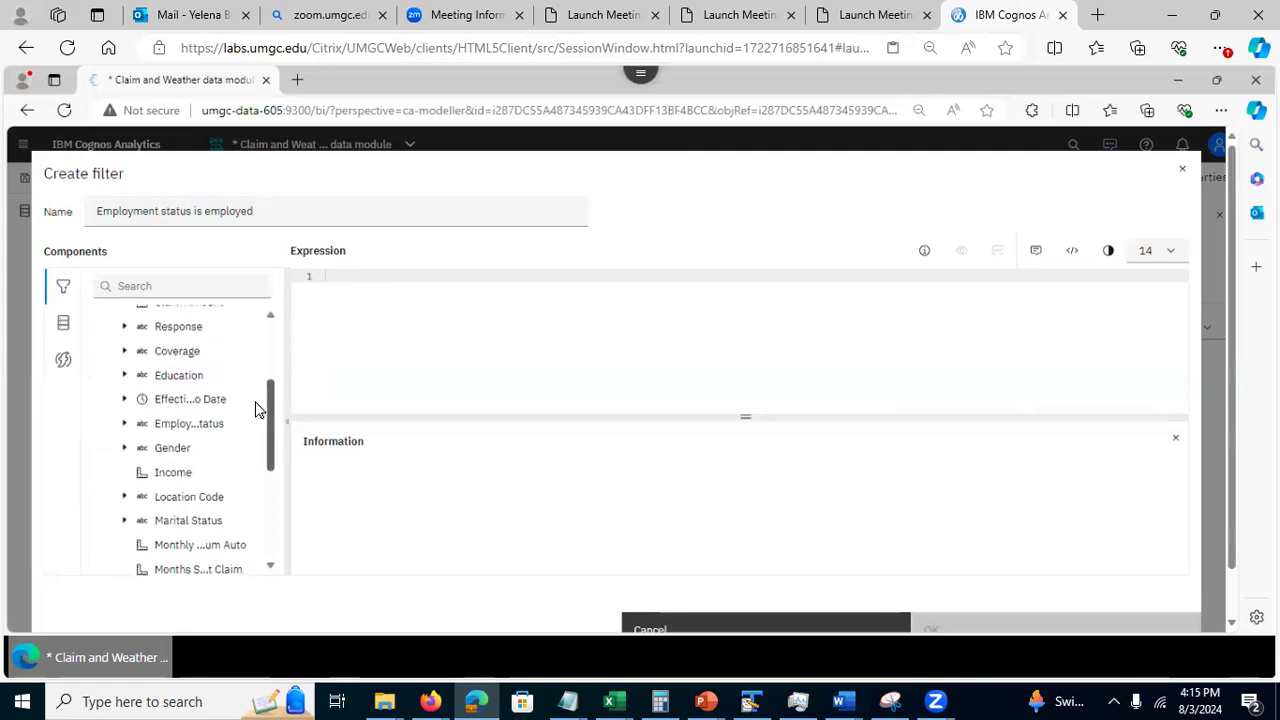
{"action": "left_click_drag", "start_coordinate": [186, 440], "coordinate": [344, 287]}
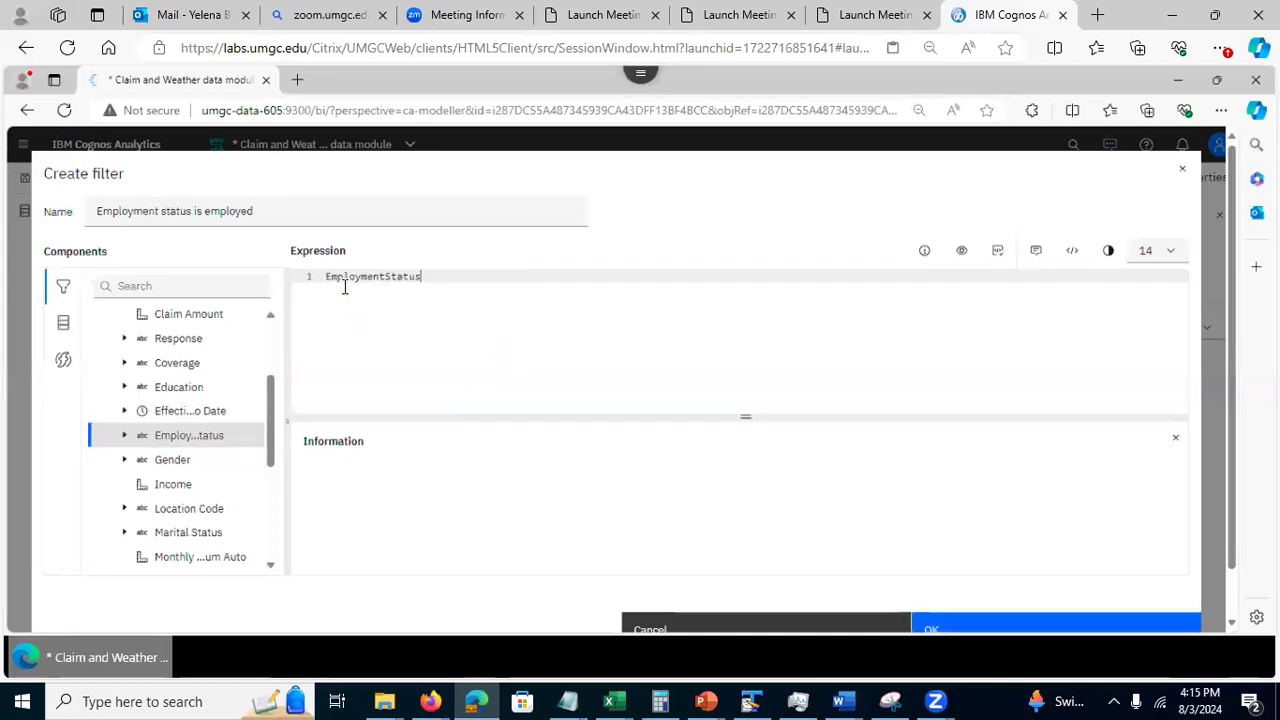
{"action": "type", "text": "="}
Complete the expression as EmploymentStatus='Employed', validate it and save the filter
{"action": "left_click", "coordinate": [124, 436]}
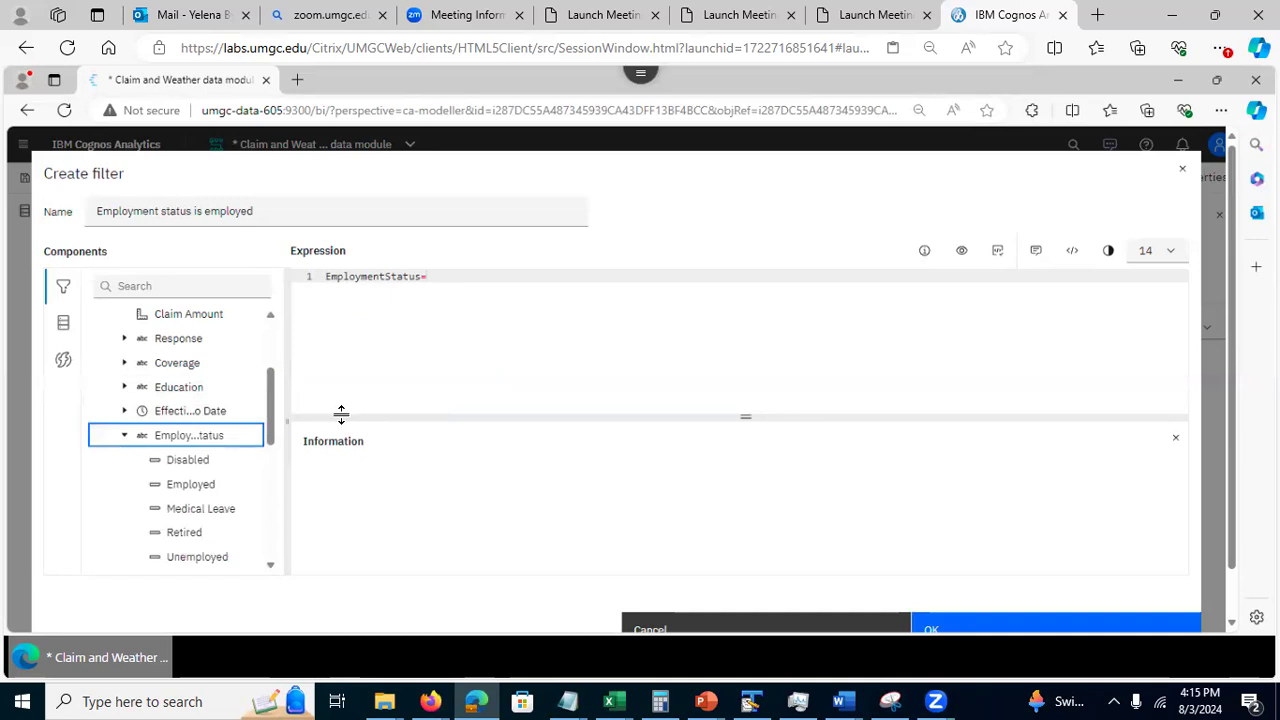
{"action": "left_click", "coordinate": [258, 482]}
{"action": "left_click", "coordinate": [466, 283]}
{"action": "type", "text": "''"}
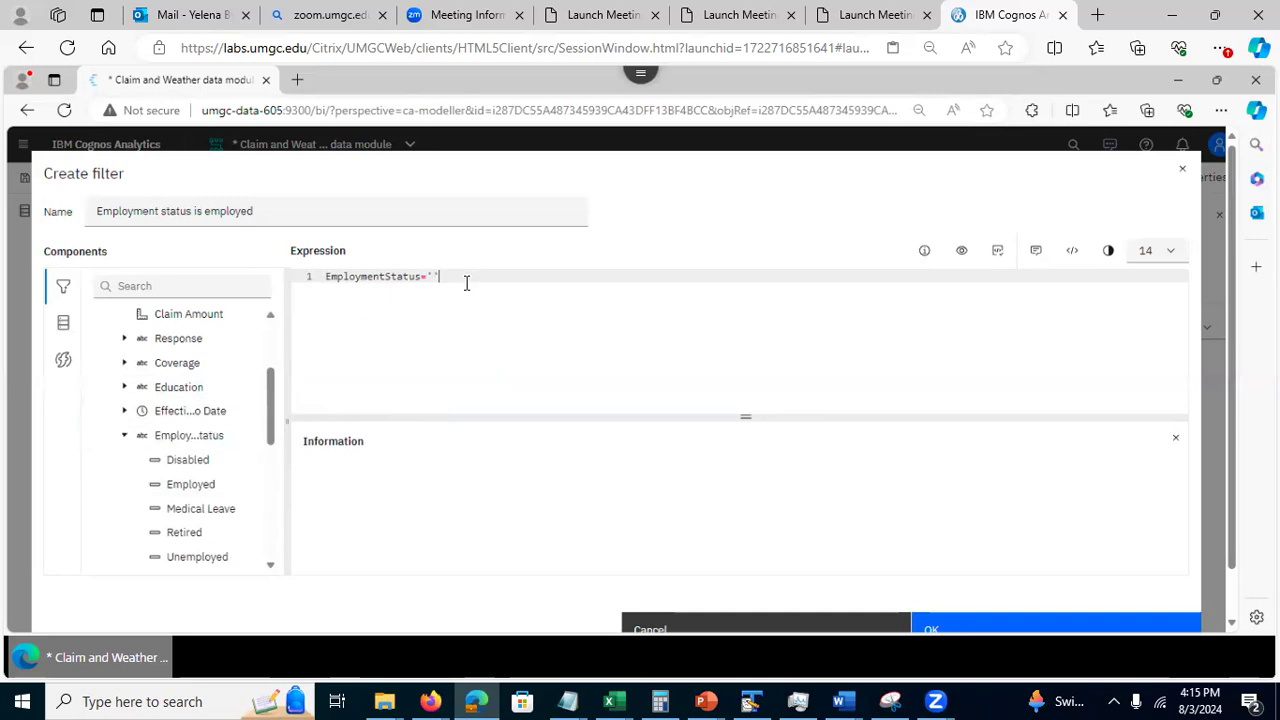
{"action": "left_click", "coordinate": [432, 276]}
{"action": "type", "text": "Employmen"}
{"action": "key", "text": "BackSpace"}
{"action": "key", "text": "BackSpace"}
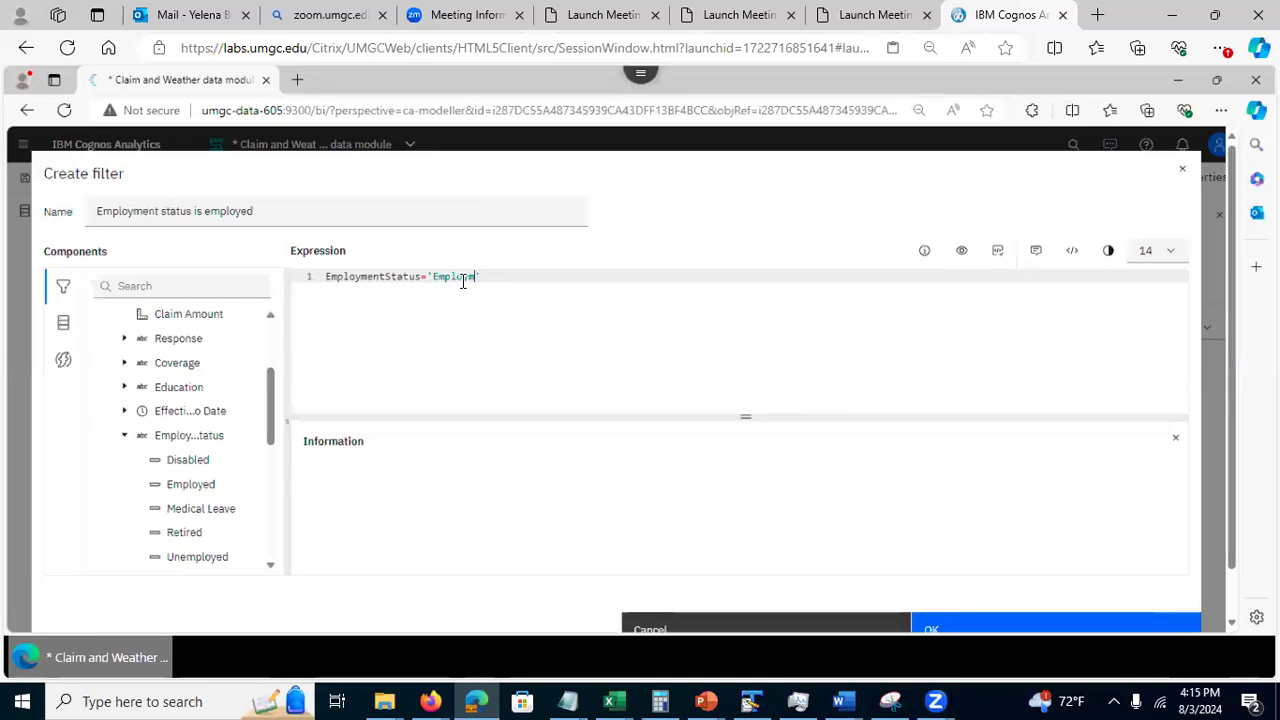
{"action": "key", "text": "BackSpace"}
{"action": "type", "text": "ed"}
{"action": "left_click", "coordinate": [1000, 254]}
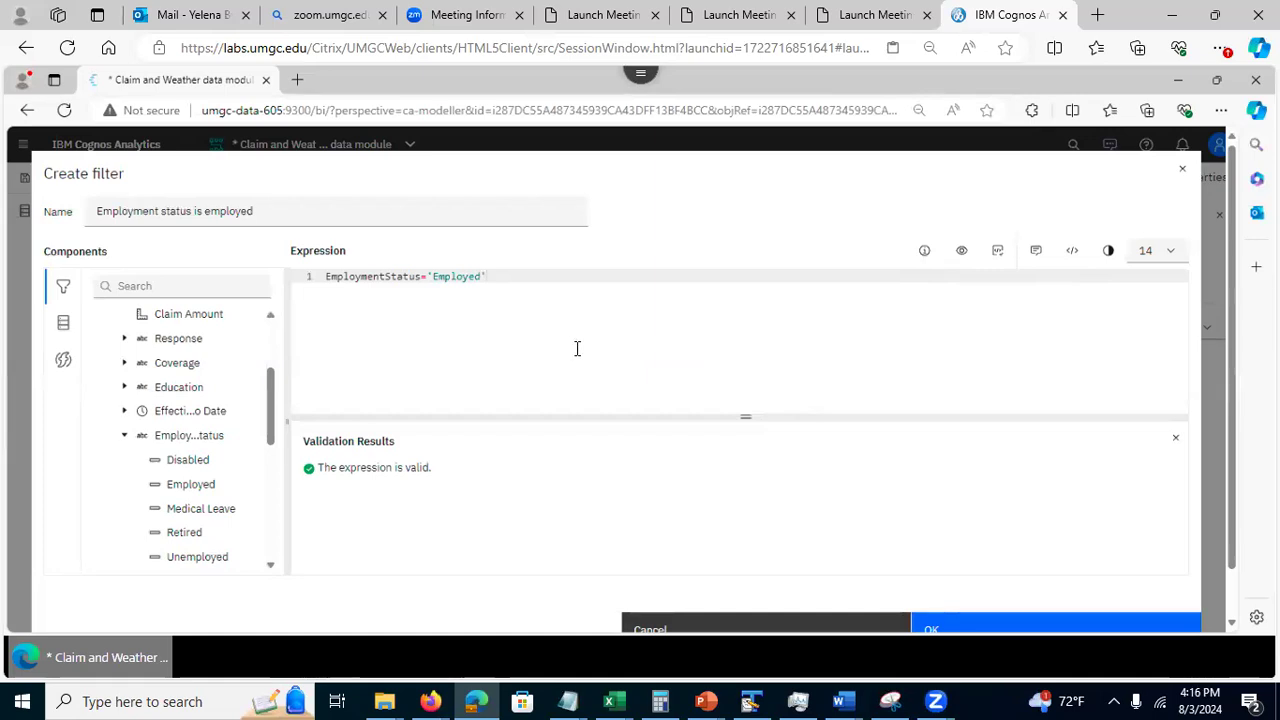
{"action": "left_click", "coordinate": [966, 632]}
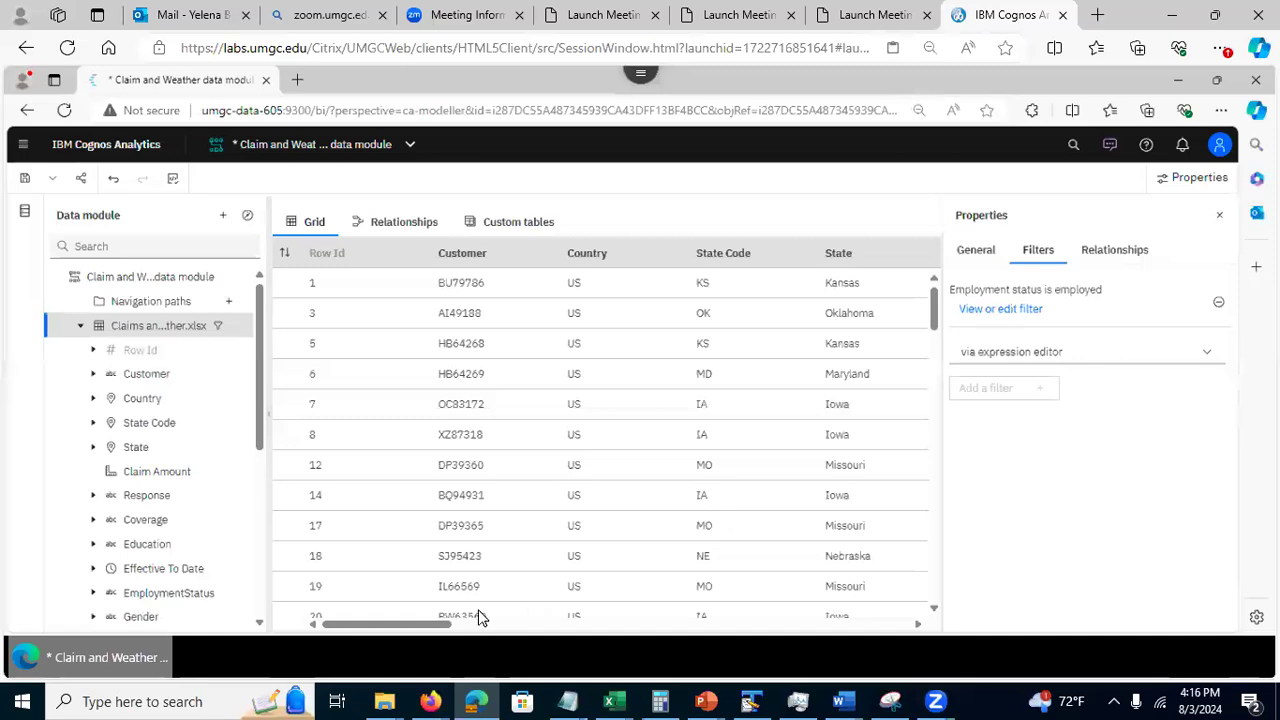
Examine the EmploymentStatus column in the filtered grid
{"action": "left_click_drag", "start_coordinate": [429, 626], "coordinate": [617, 637]}
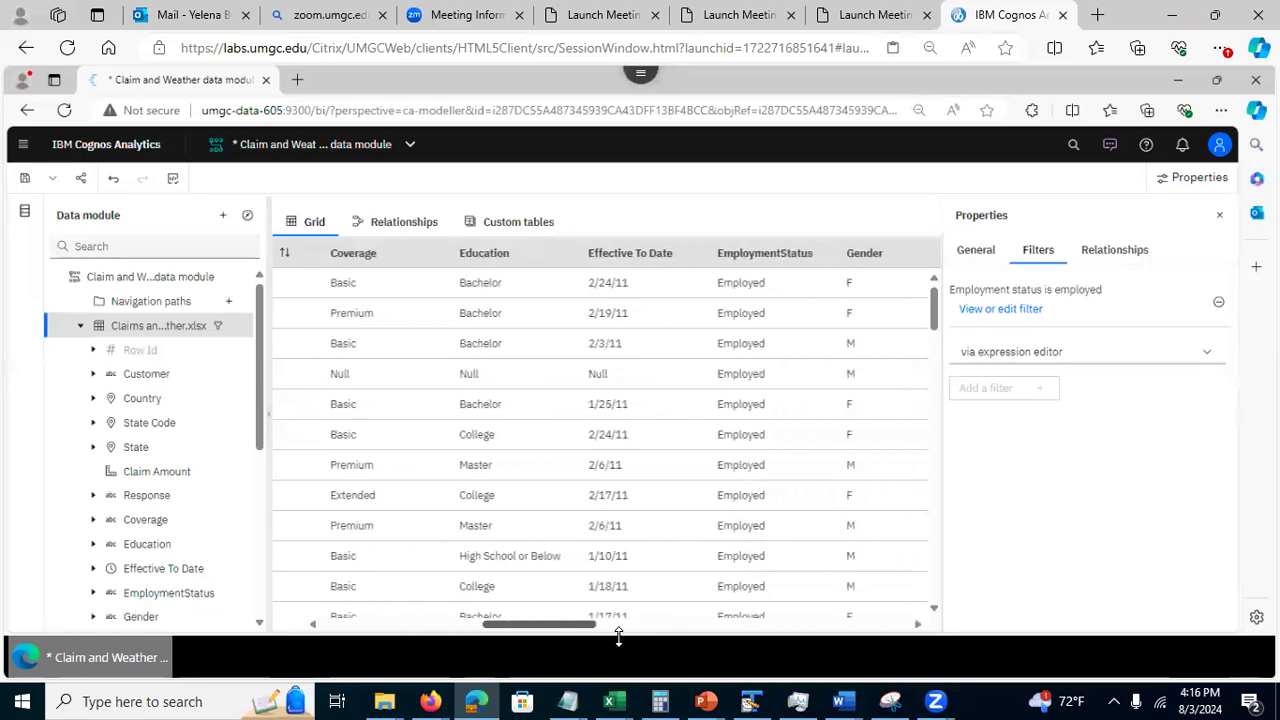
{"action": "left_click", "coordinate": [757, 262]}
{"action": "left_click", "coordinate": [736, 201]}
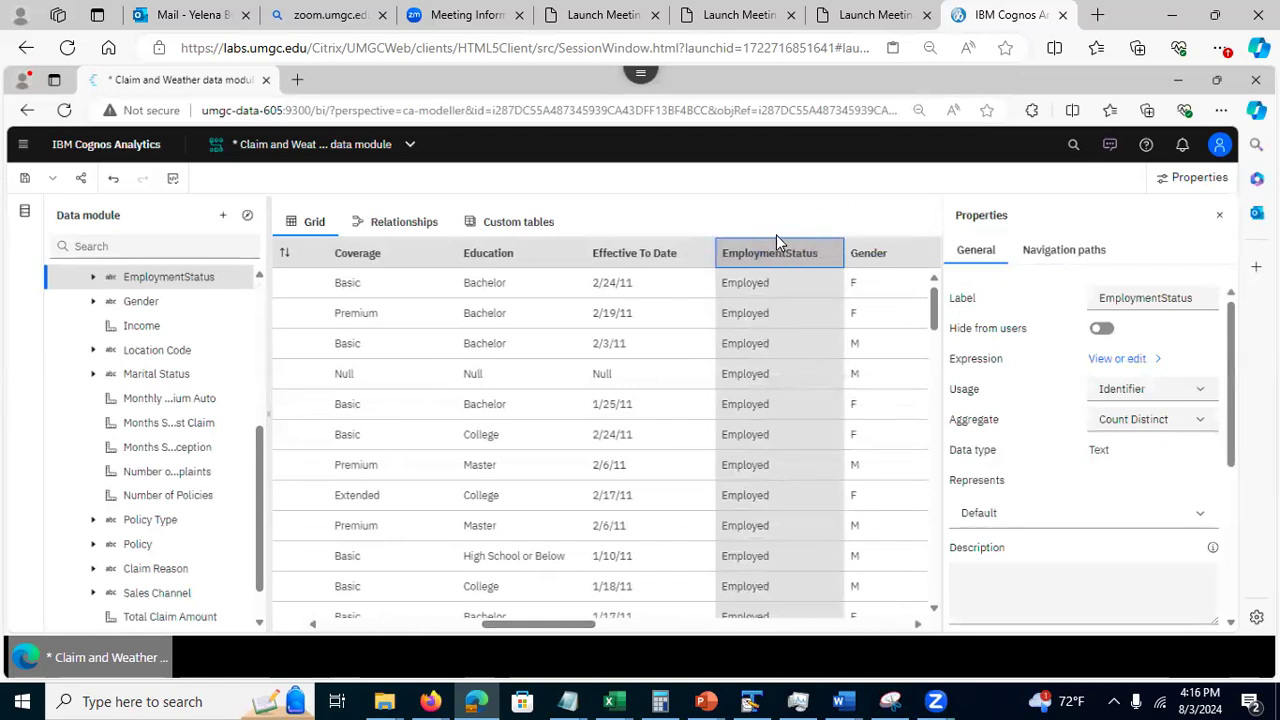
Reopen the Claims and Weather table's employment status filter to review its expression, and close it without editing
{"action": "left_click_drag", "start_coordinate": [262, 486], "coordinate": [276, 320]}
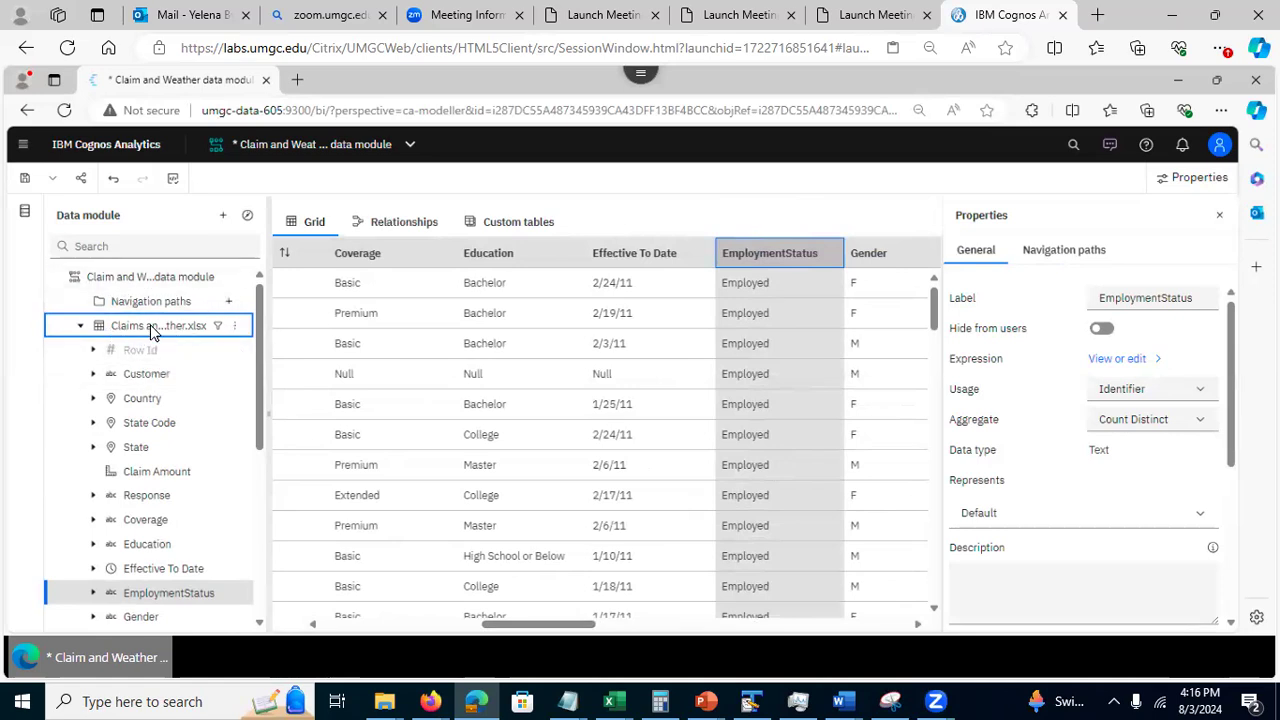
{"action": "left_click", "coordinate": [233, 327]}
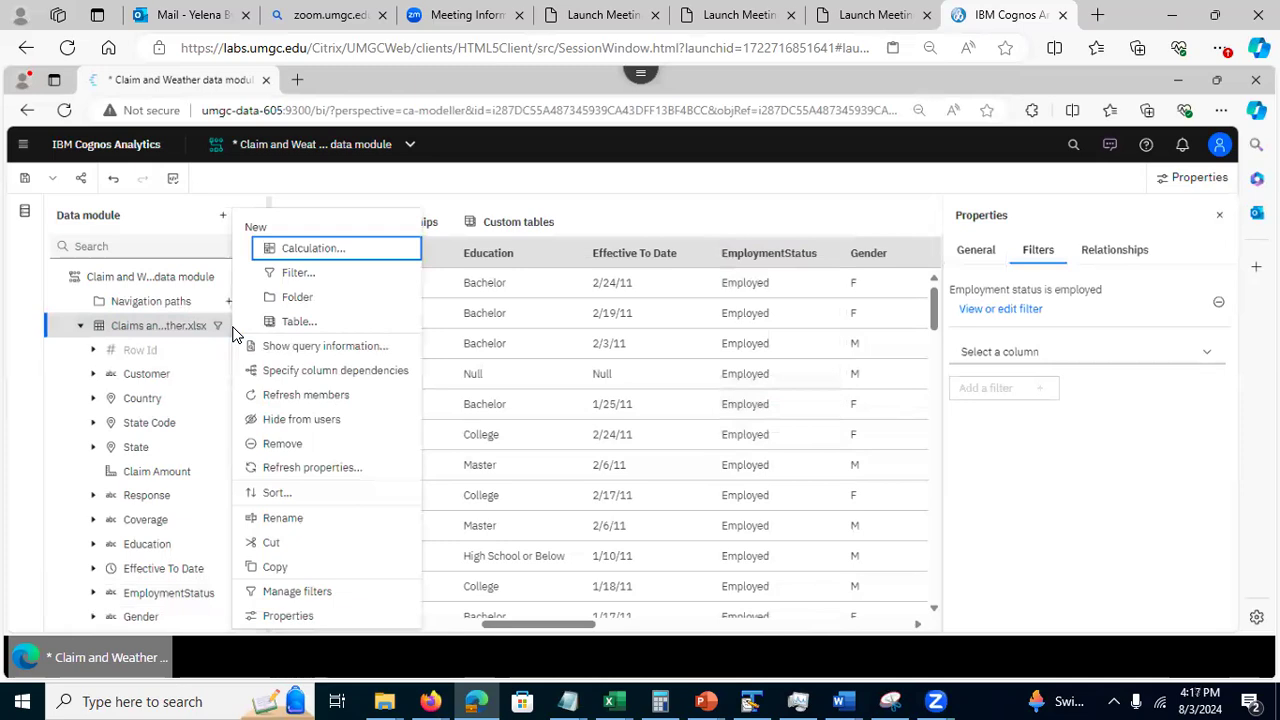
{"action": "left_click", "coordinate": [274, 591]}
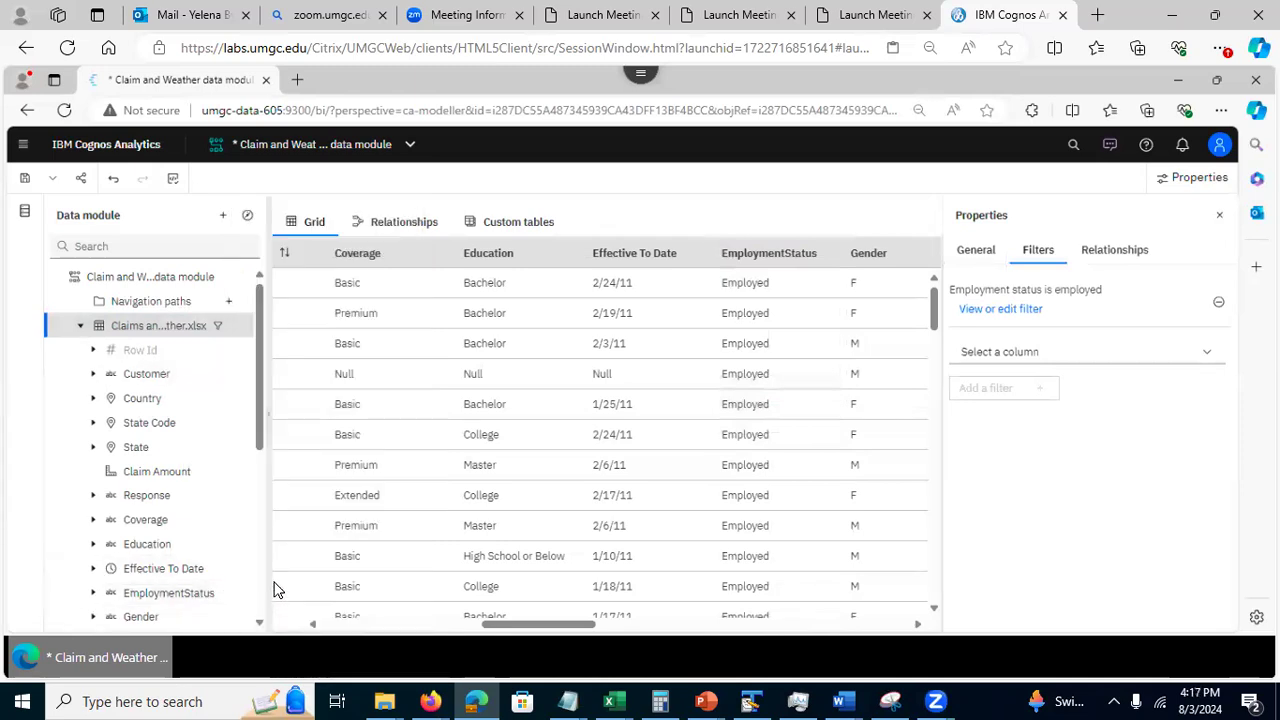
{"action": "left_click", "coordinate": [1002, 310]}
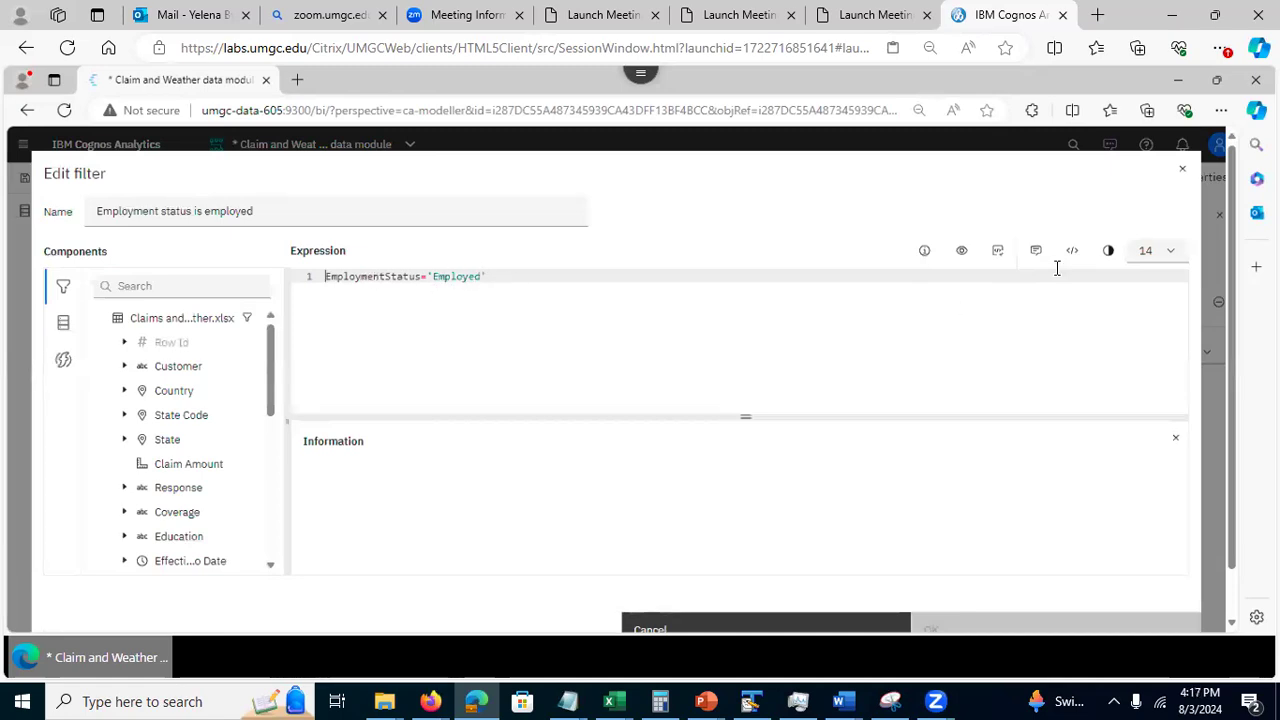
{"action": "left_click", "coordinate": [1179, 176]}
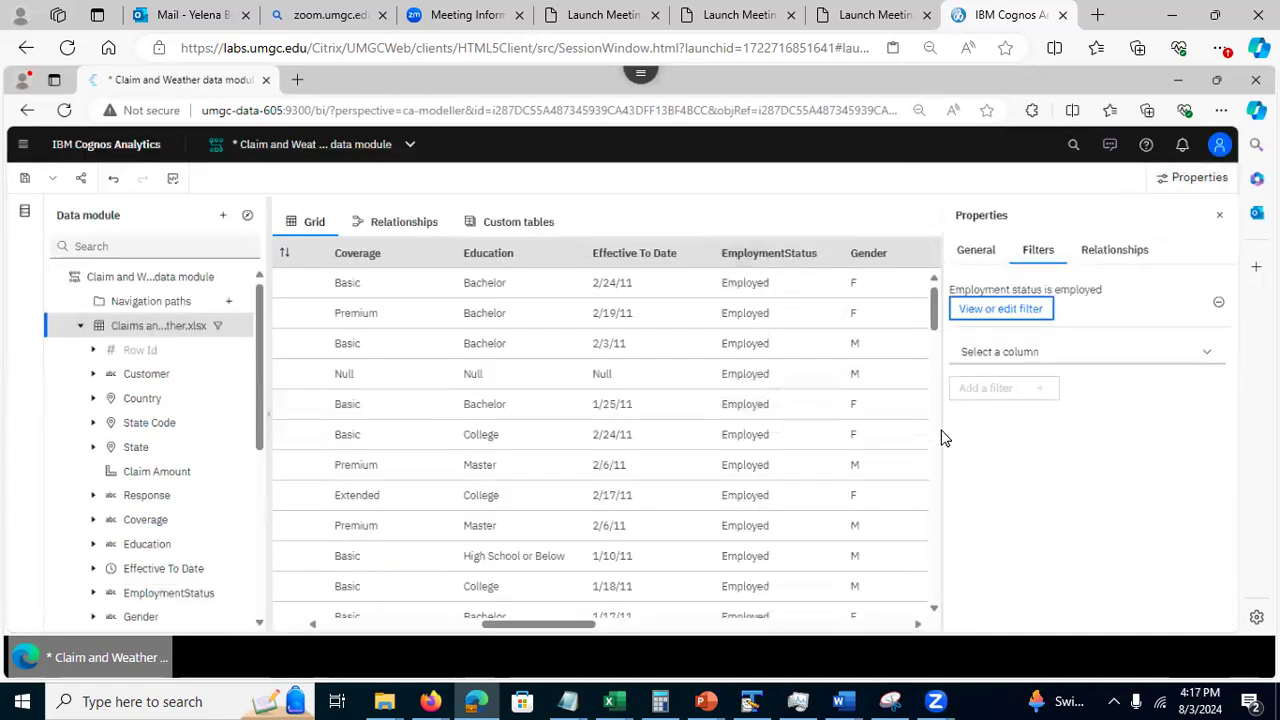